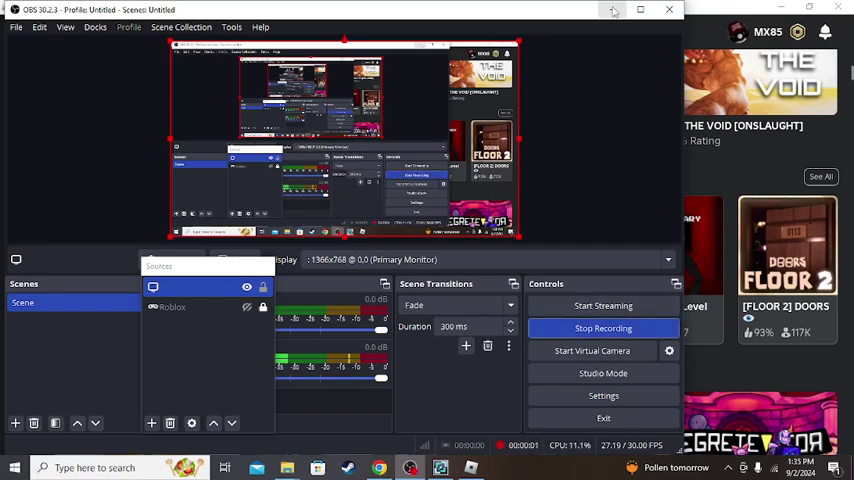
- Minimize OBS Studio while it keeps recording, leaving the Roblox game in view
click(613, 11)
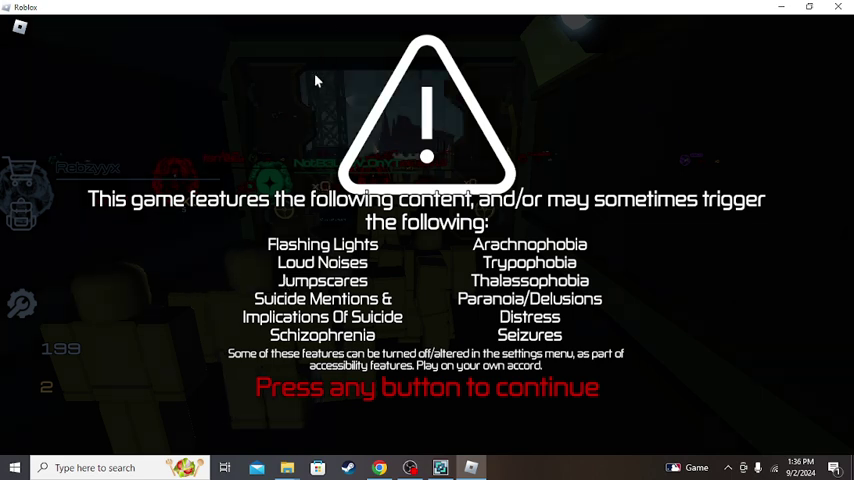
- Dismiss the content warning and open the Achievements collection from the left HUD
click(310, 255)
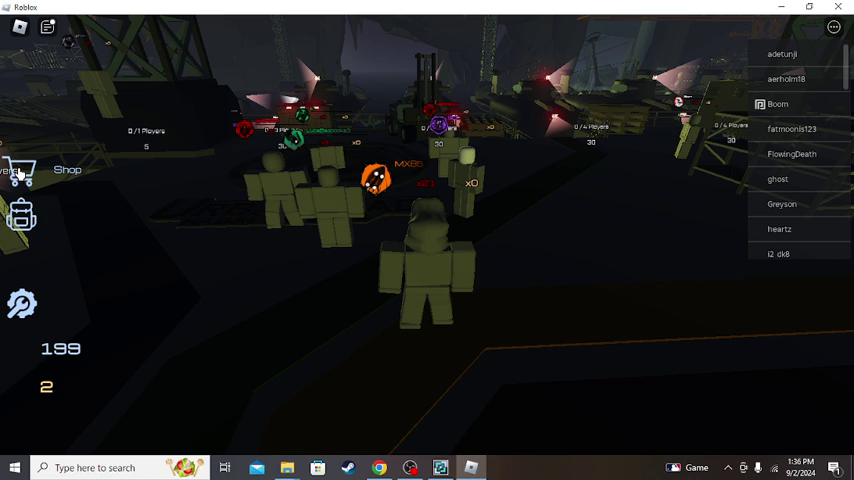
click(19, 173)
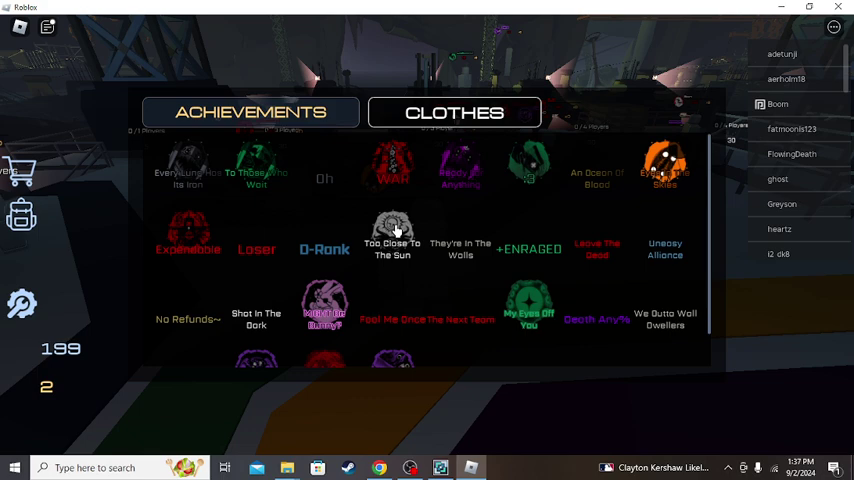
- Close the Achievements panel by clicking outside it to return to the game
click(396, 230)
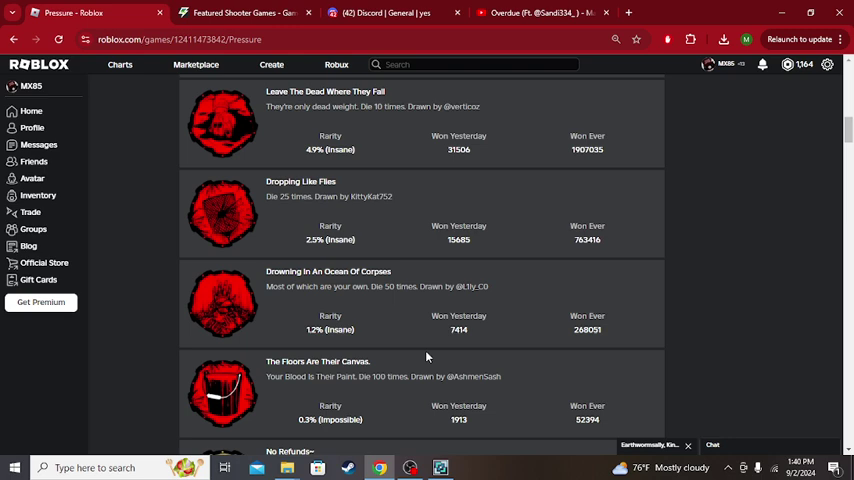
scroll(426, 356, up, 10)
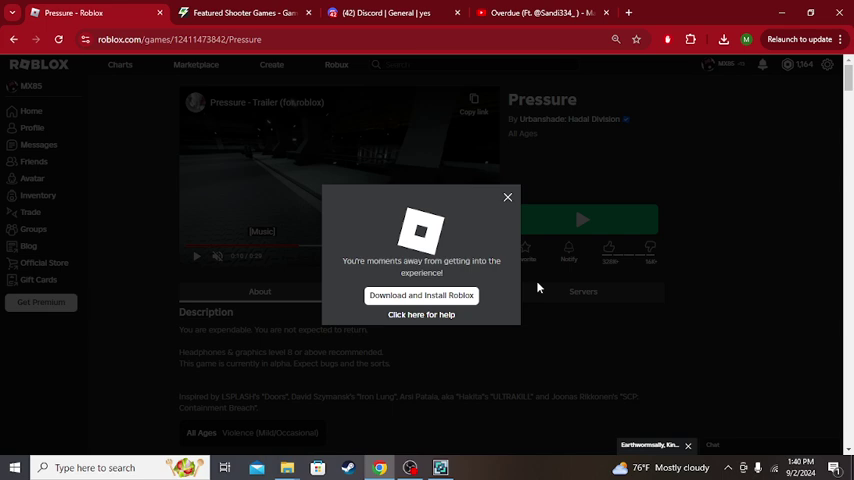
- Close the Roblox launch dialog, expand the chat friends list, then open and close a group chat
click(537, 287)
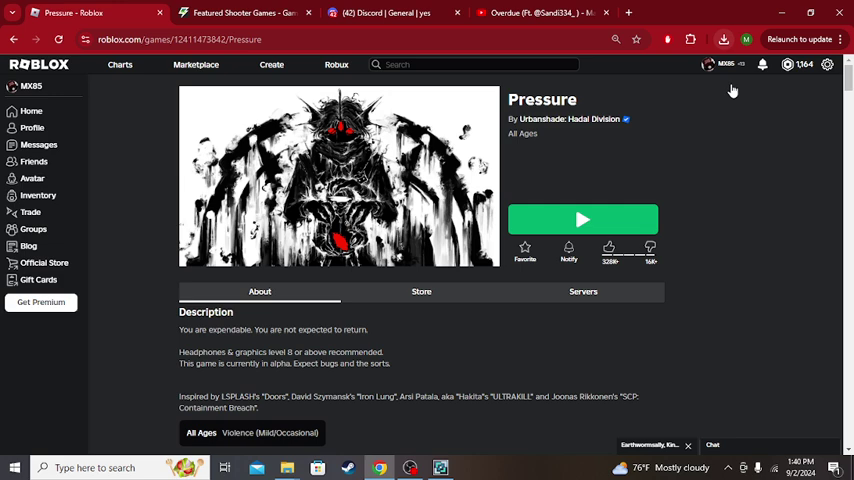
scroll(717, 444, down, 2)
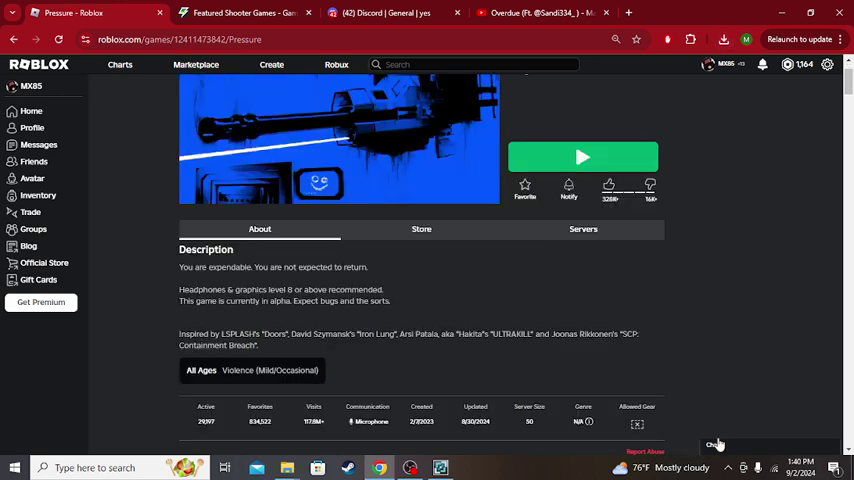
click(715, 444)
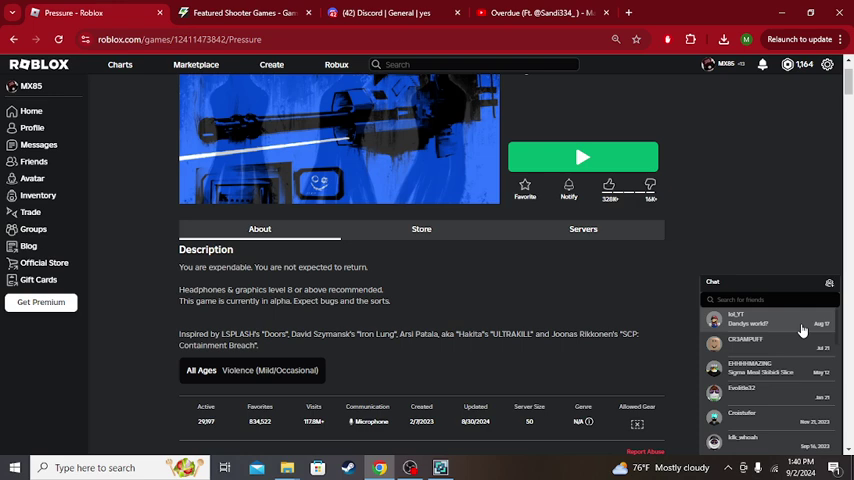
scroll(802, 330, down, 5)
scroll(802, 330, up, 3)
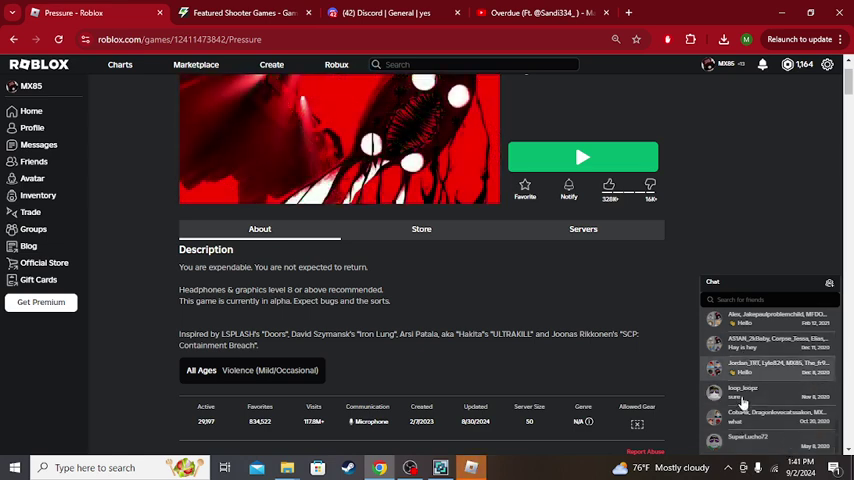
click(740, 422)
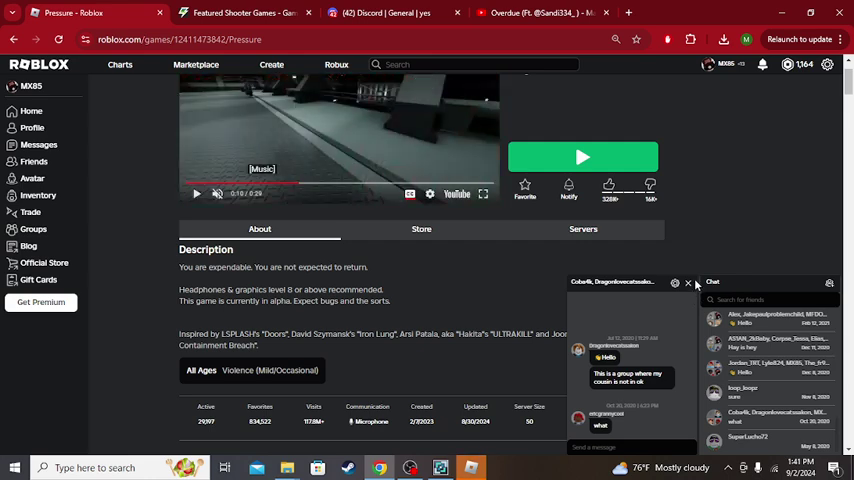
click(689, 284)
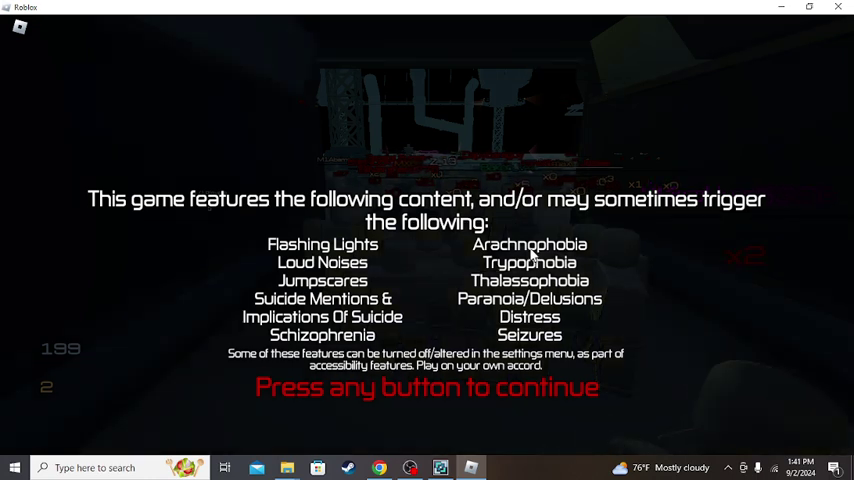
- Dismiss the content warning and run the avatar along the lane away from the group
click(477, 327)
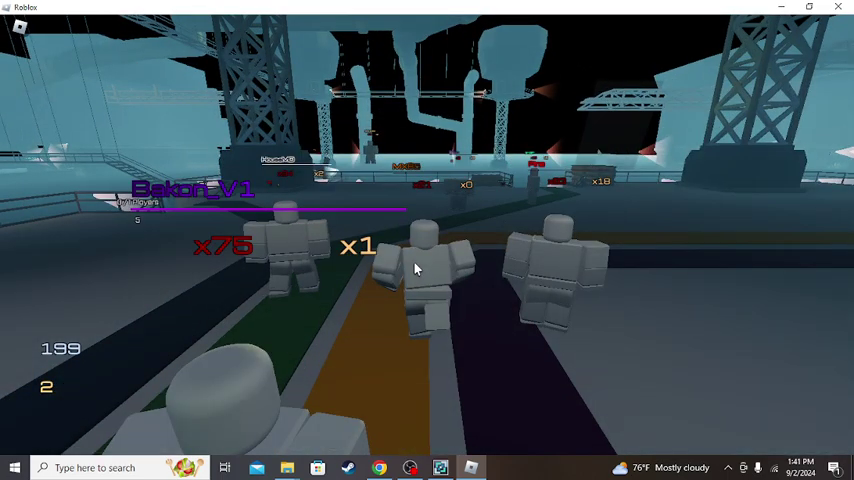
key(d)
key(d)
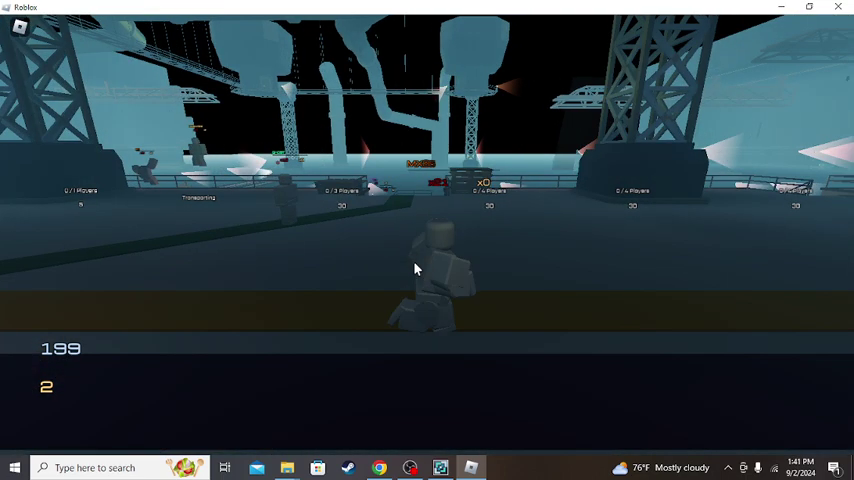
key(d)
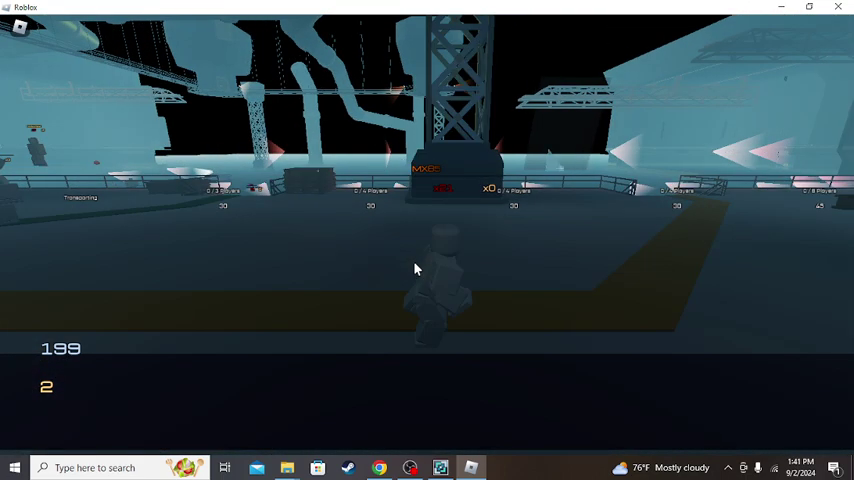
key(d)
- With Shift Lock on, walk the orange walkway past the player pads to the top of the stairs
key(w)
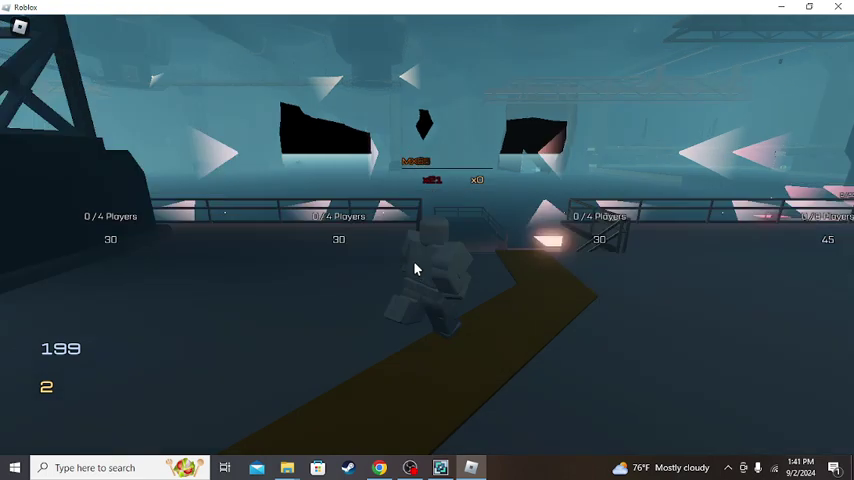
key(shift)
key(w)
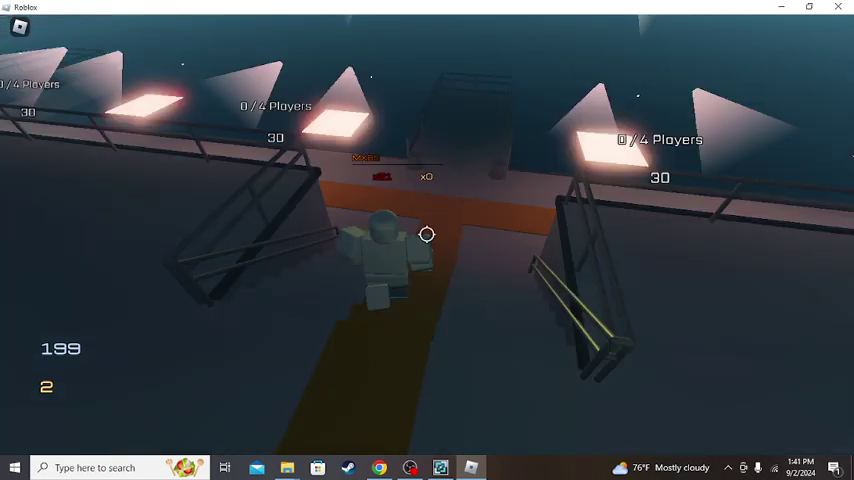
key(w)
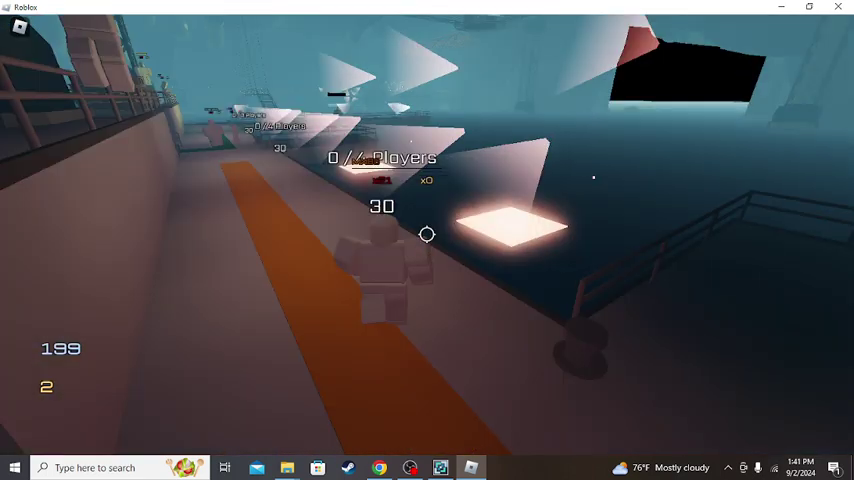
key(w)
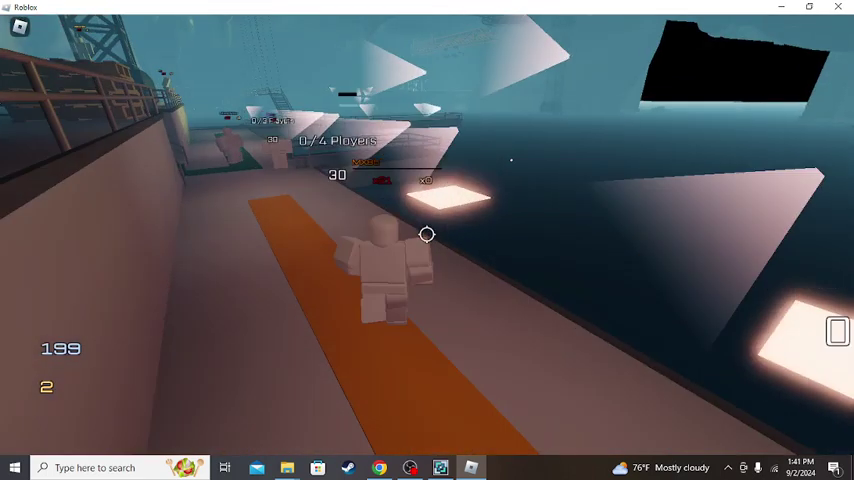
key(w)
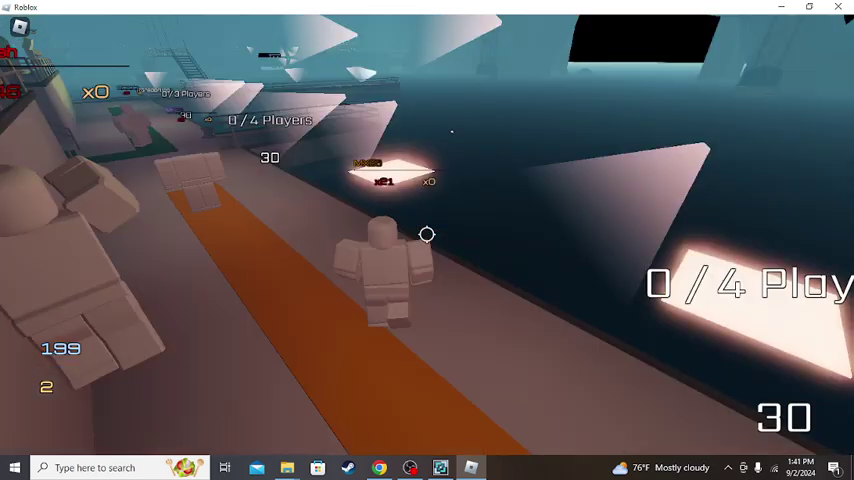
key(w)
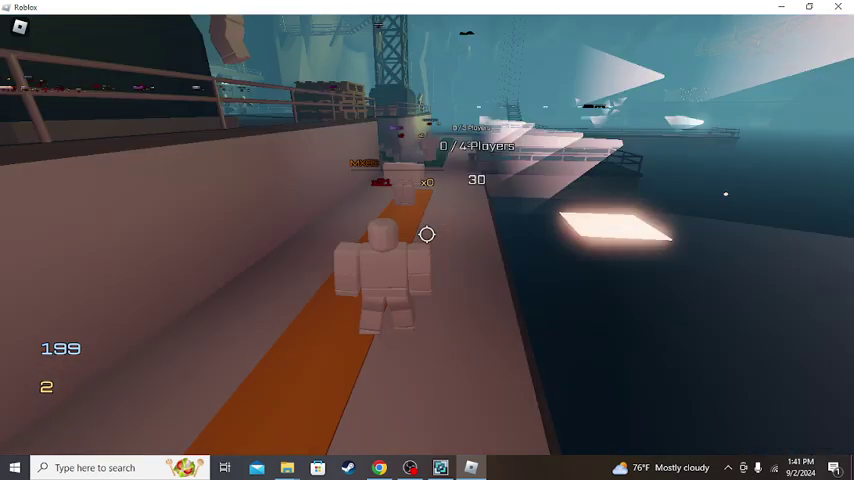
key(w)
key(w)
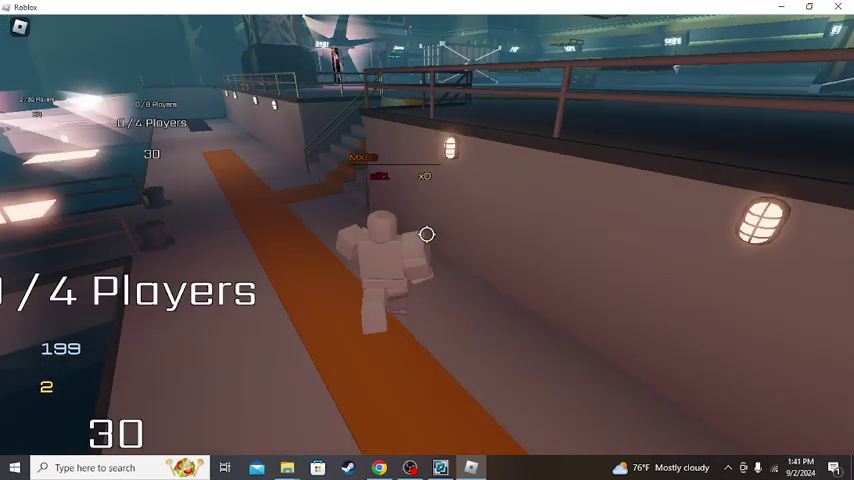
key(w)
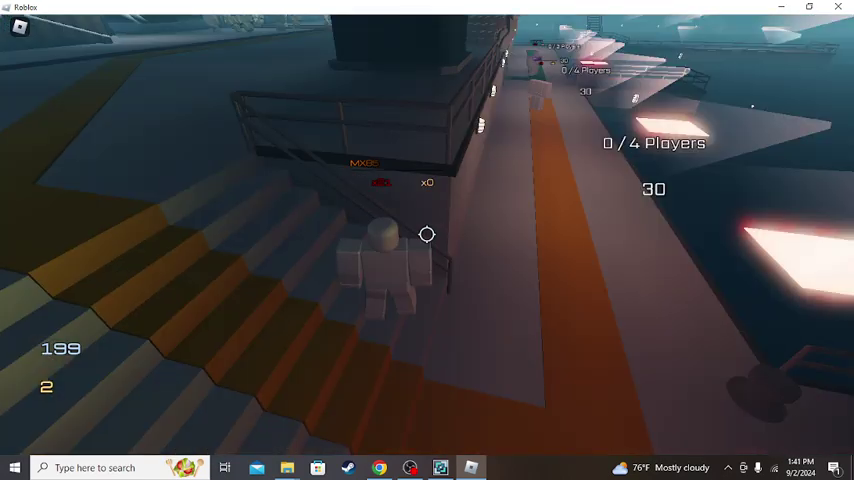
- Walk down the staircase, across the warehouse past the shipping container, and into the doorway
key(w)
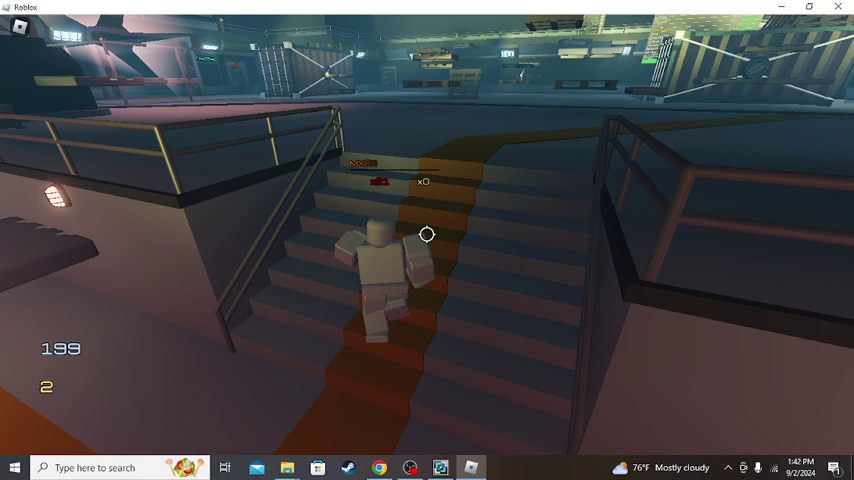
key(w)
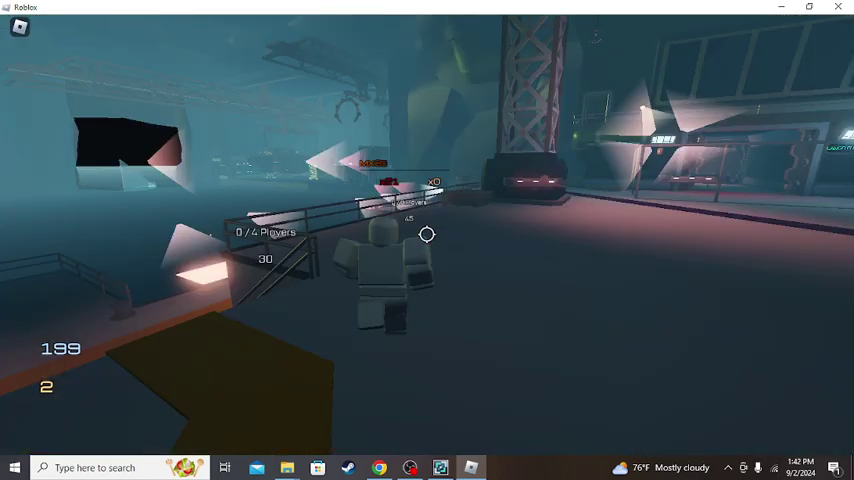
key(w)
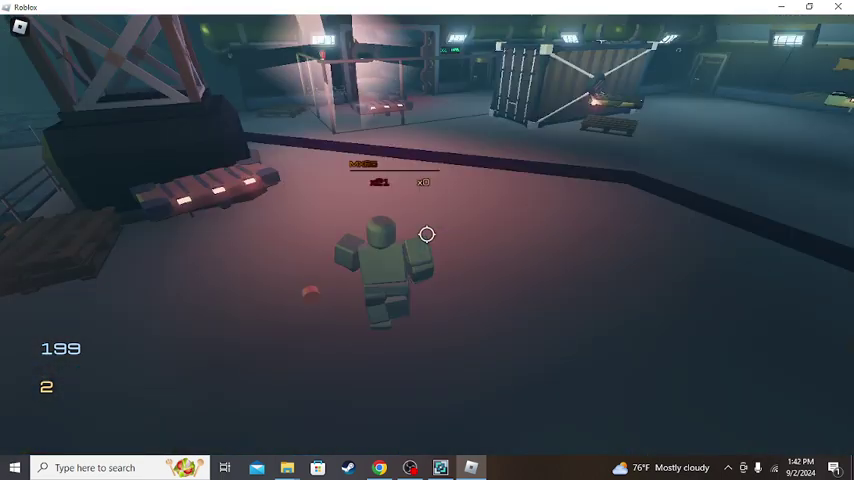
key(w)
key(w)
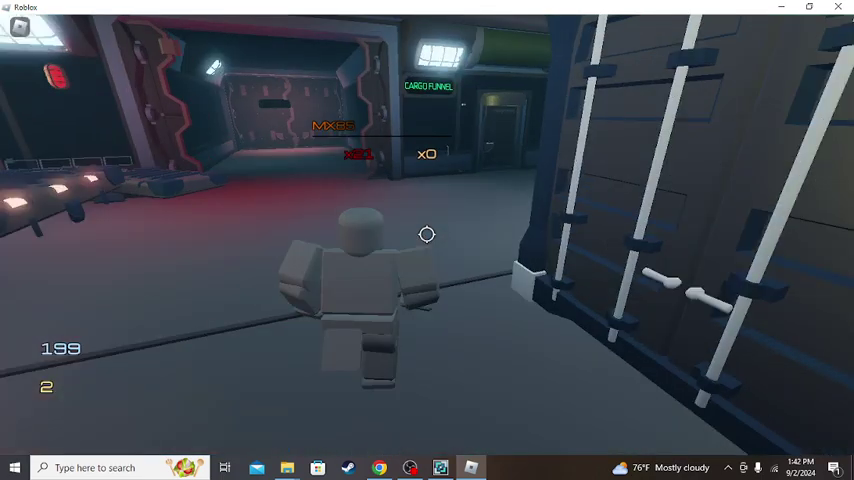
key(w)
key(w)
key(w)
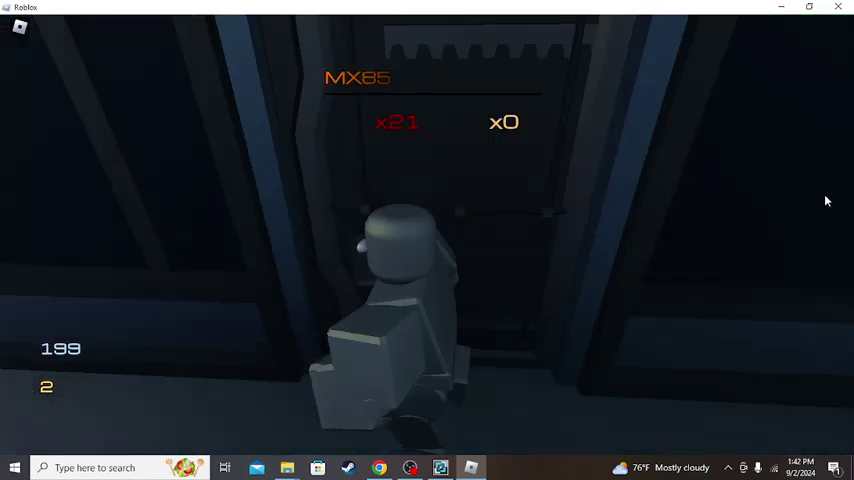
key(w)
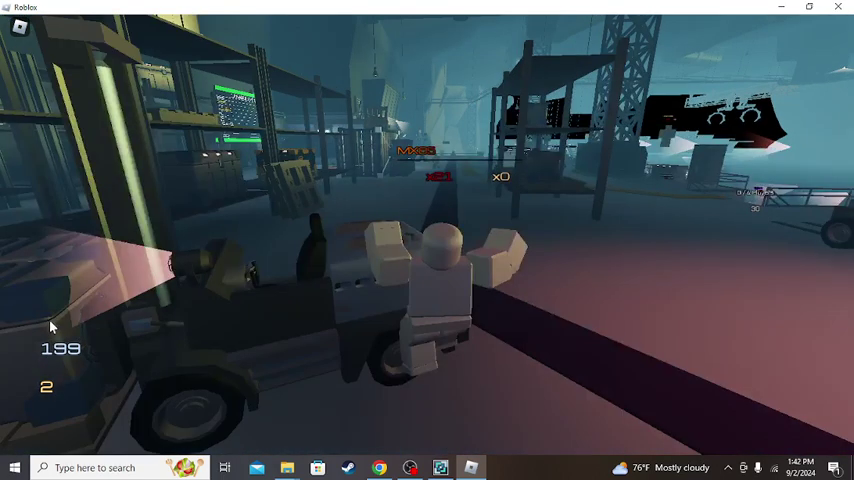
- Leave the forklift, turn on Shift Lock, and jump over the shelves
key(w)
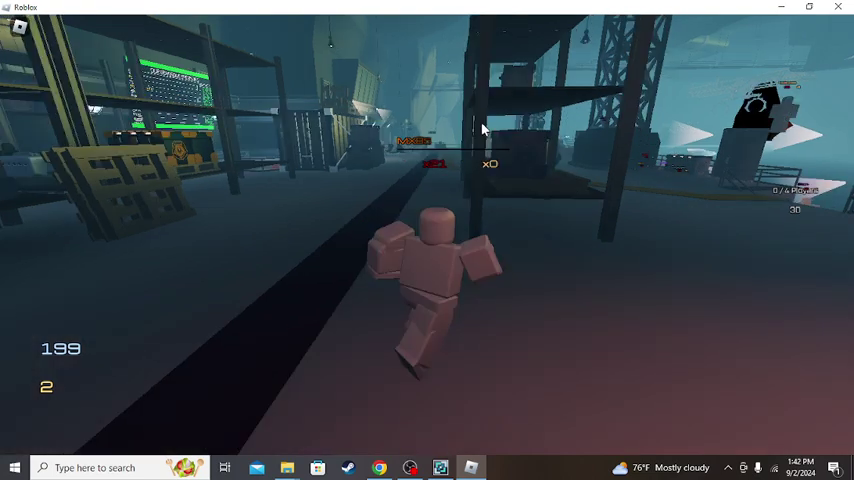
key(shift)
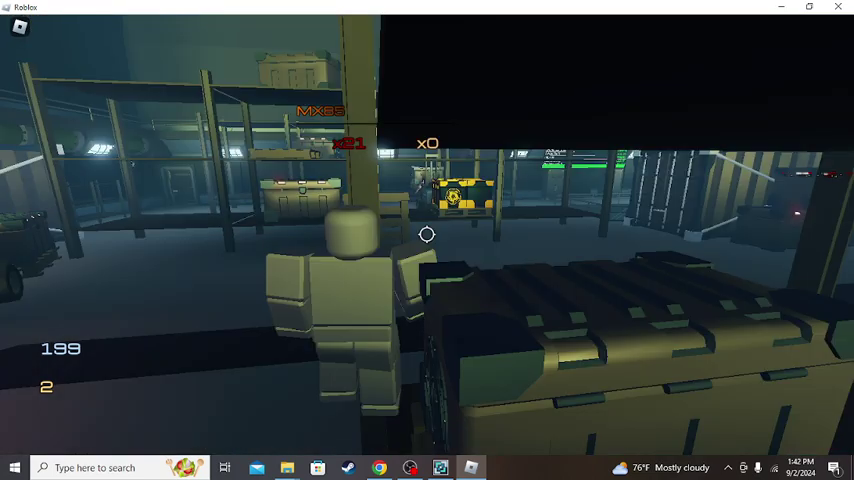
key(w)
key(w)
key(space)
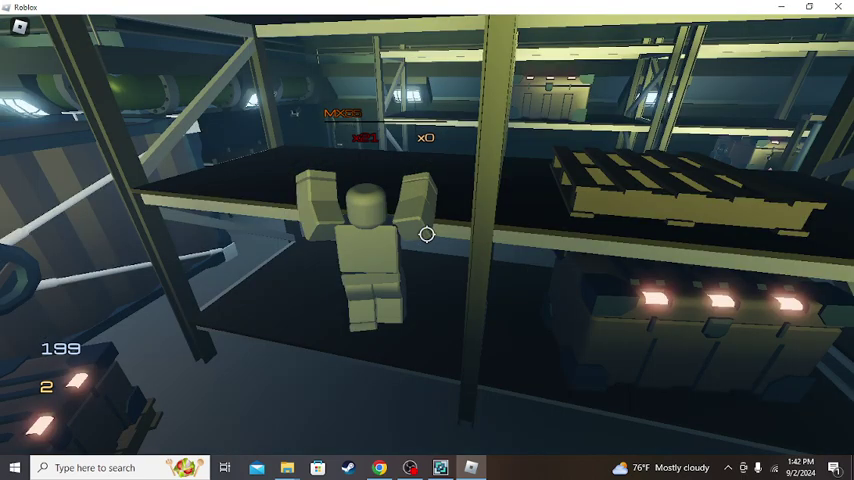
key(w)
- Walk through the door into the scaffolding room, then check OBS and minimize it
key(w)
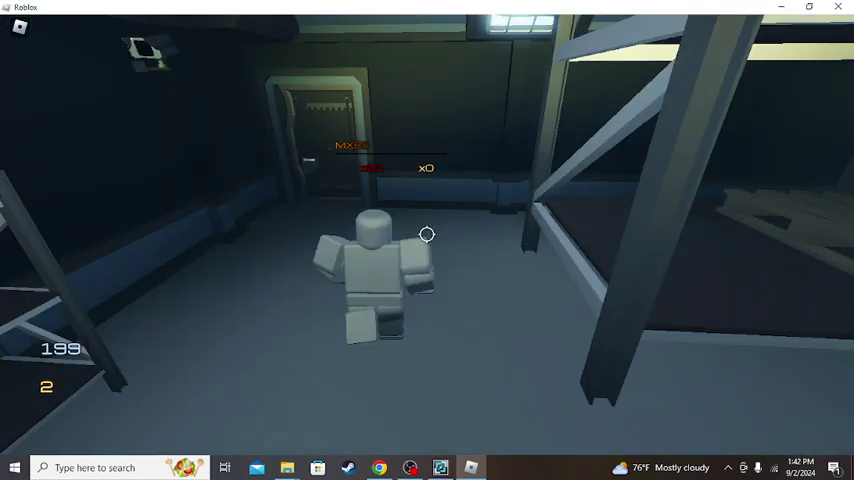
key(w)
key(w)
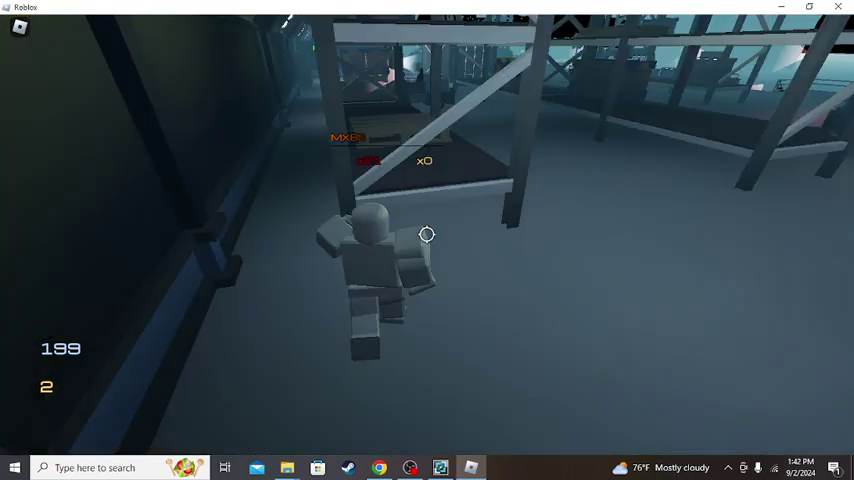
key(w)
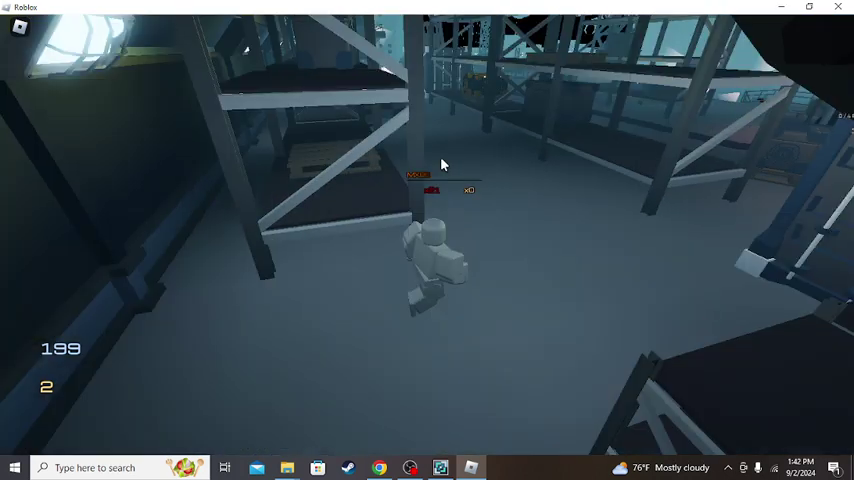
key(w)
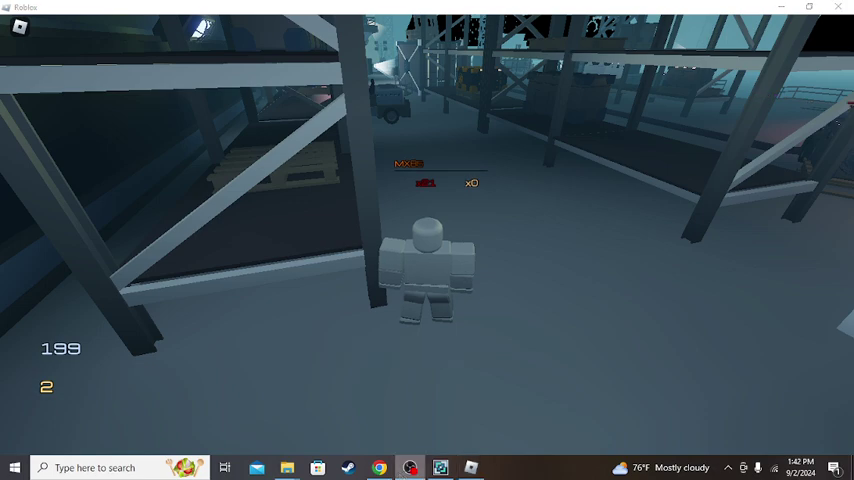
key(alt+Tab)
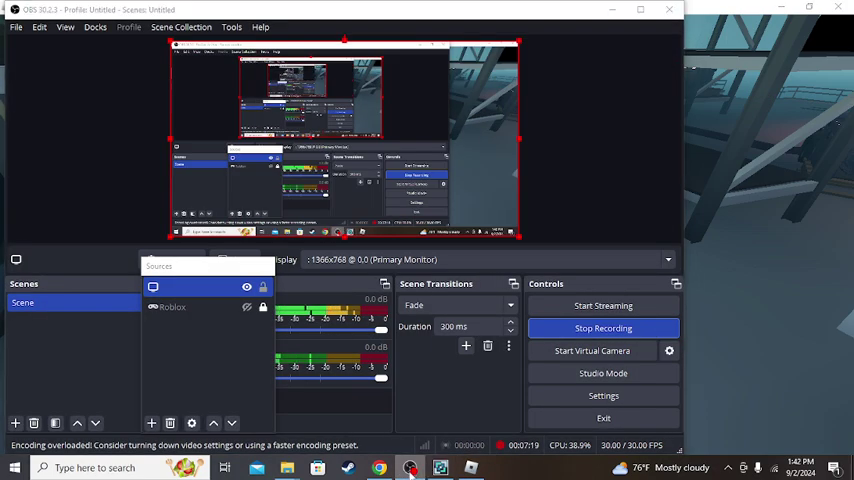
click(410, 470)
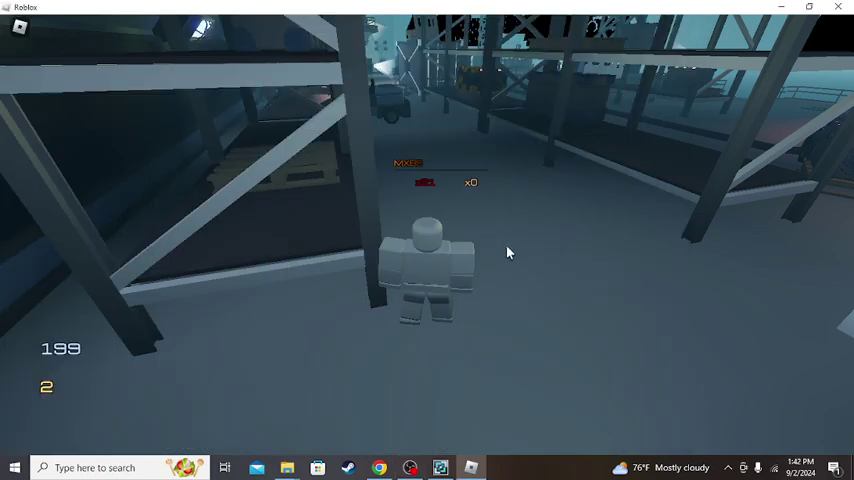
- Squeeze past the container and run through the warehouse aisle toward the forklift
key(w)
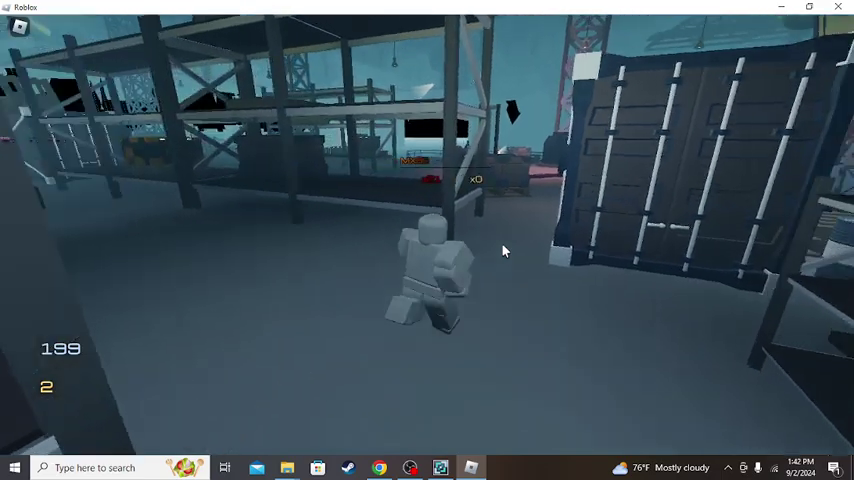
key(shift)
key(w)
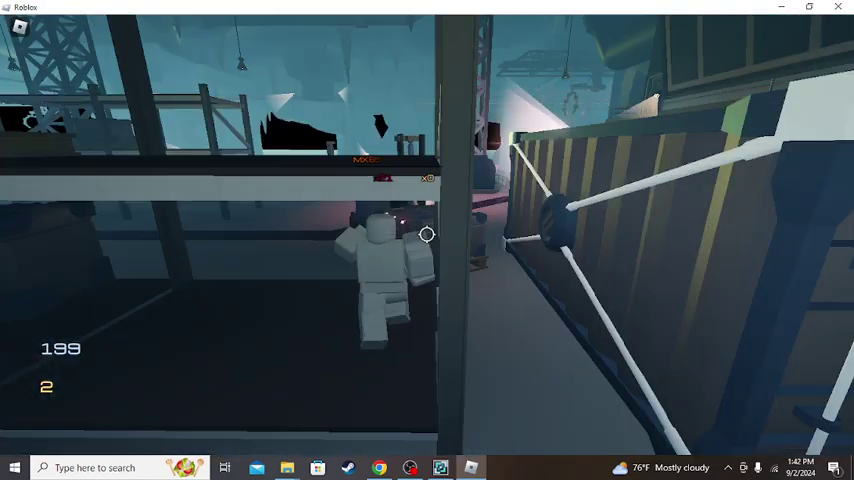
key(w)
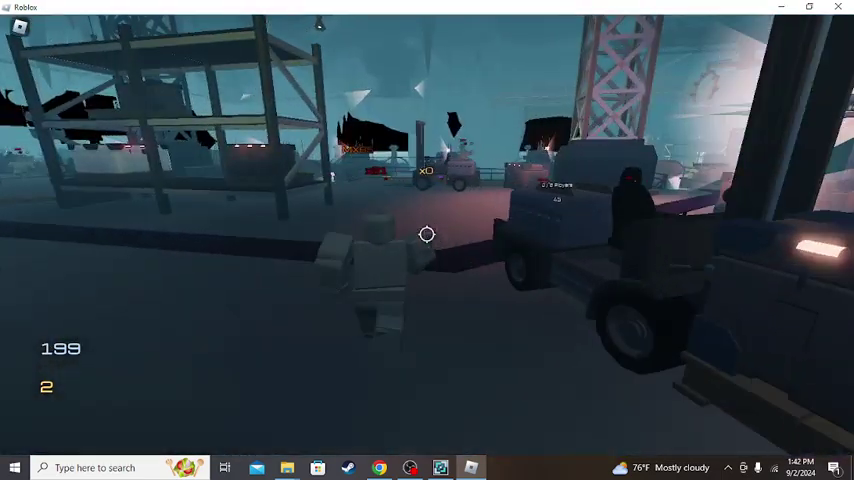
key(w)
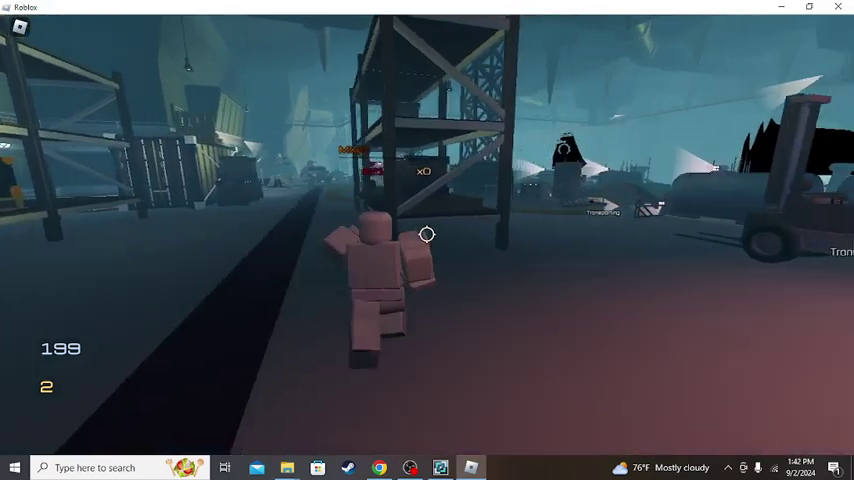
- Run past the forklift, jump onto the tanks, and drop into the submarine boarding zone
key(w)
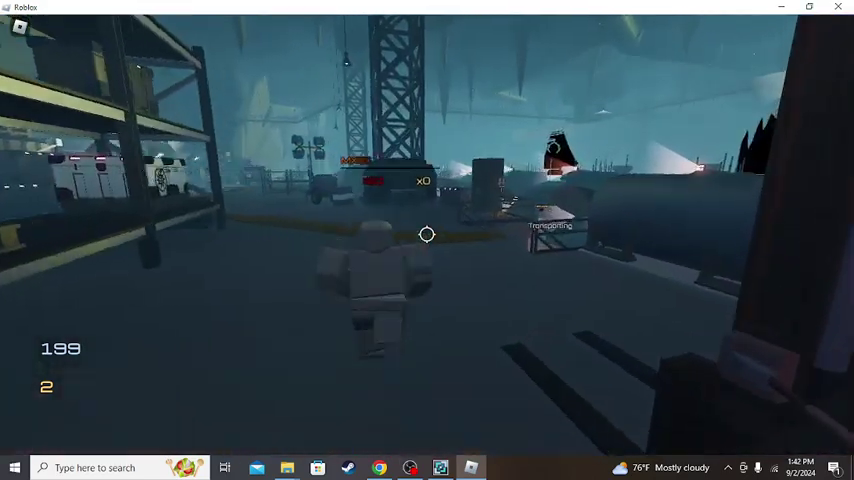
key(w)
key(space)
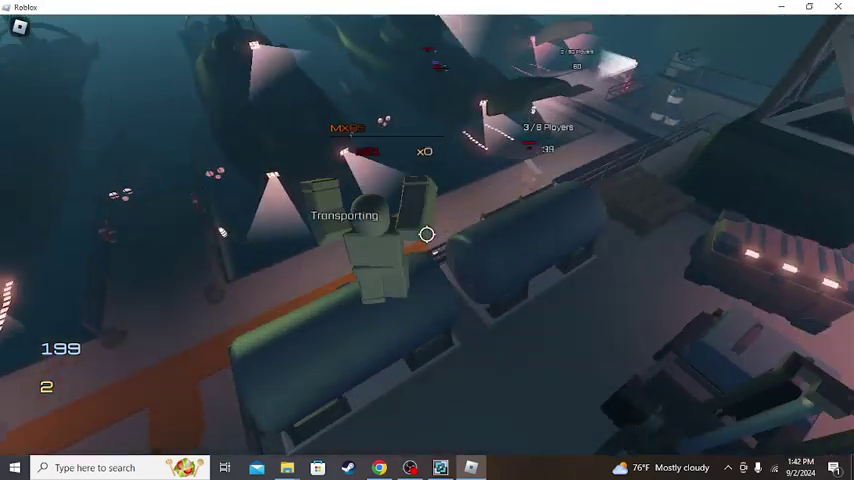
key(w)
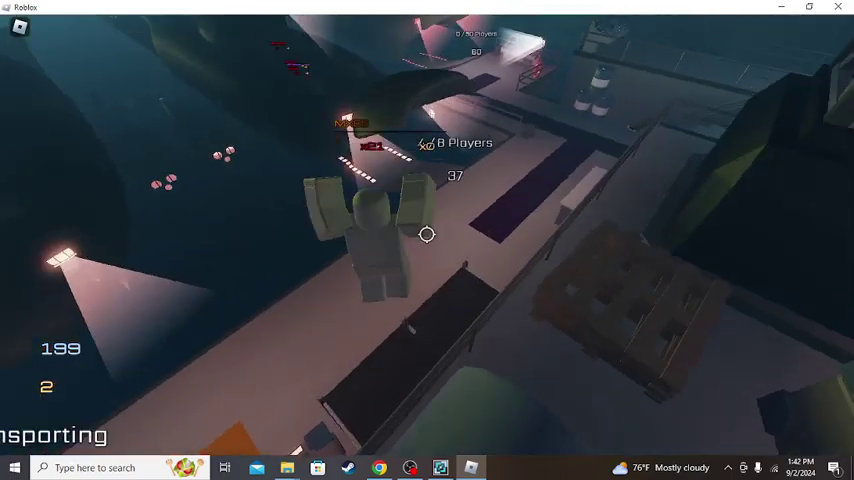
key(w)
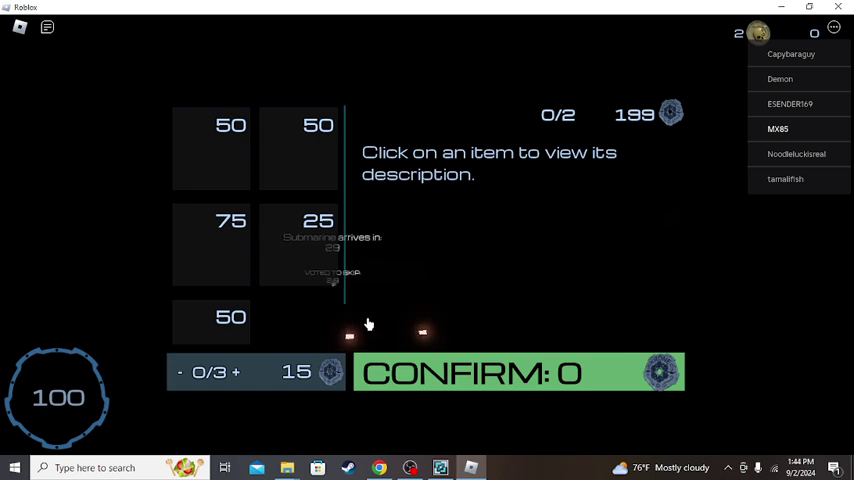
- Close the pre-dive shop with CONFIRM: 0, buying nothing
click(555, 379)
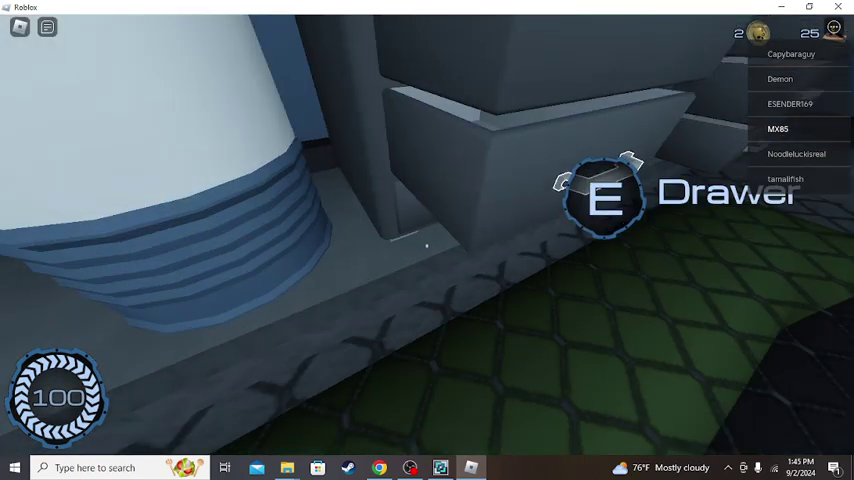
- Search the drawer with E
key(e)
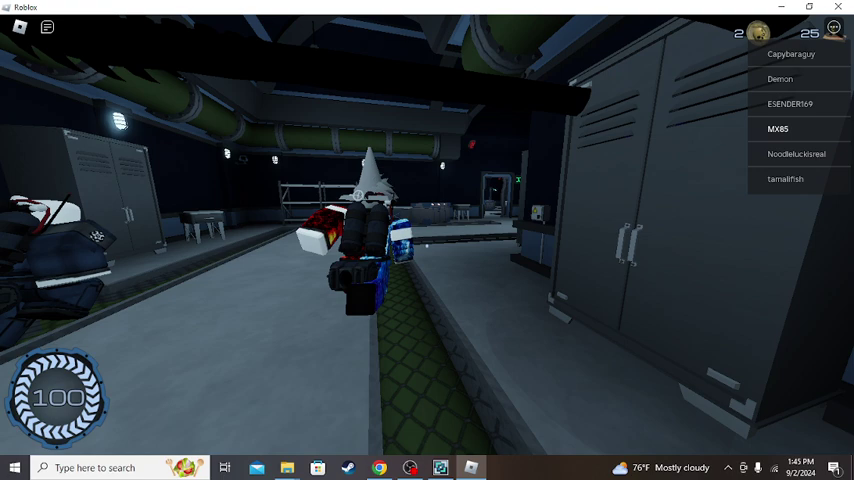
scroll(426, 245, up, 5)
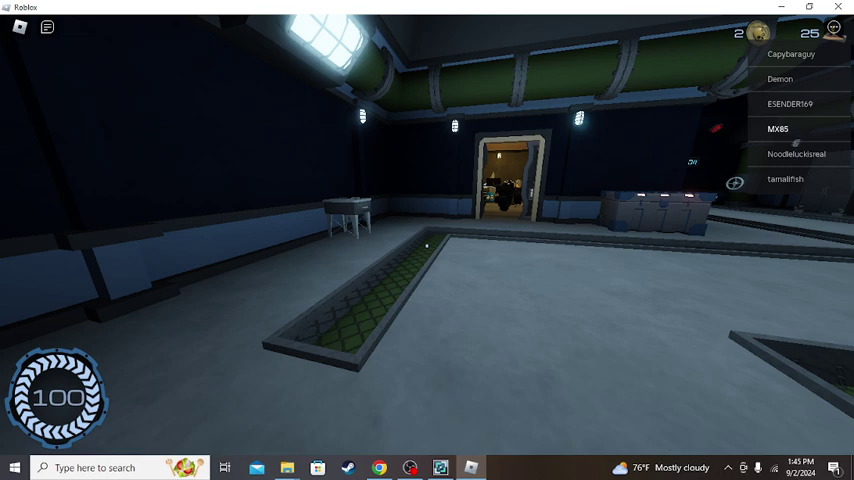
scroll(426, 245, down, 3)
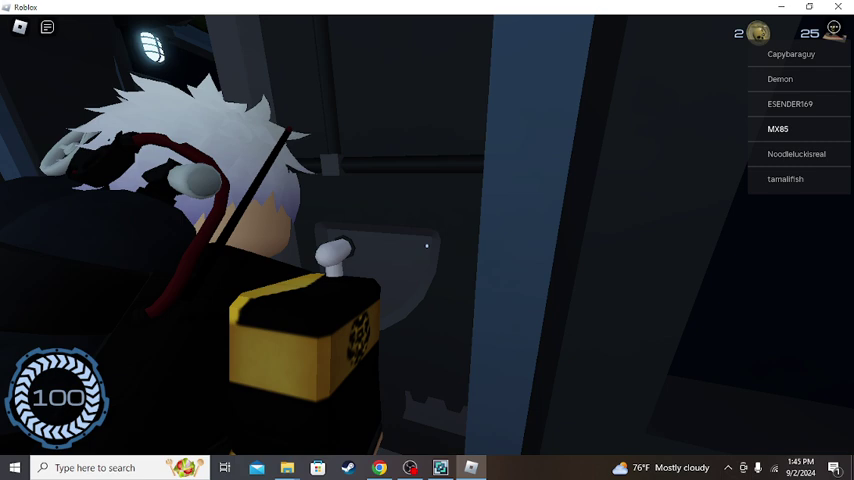
- Exit the locker and walk through doorway 004 into the red-lit room
key(e)
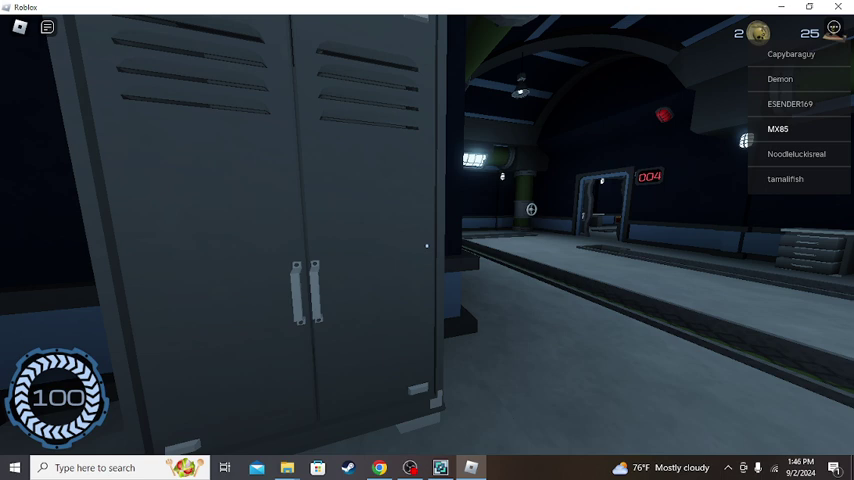
key(w)
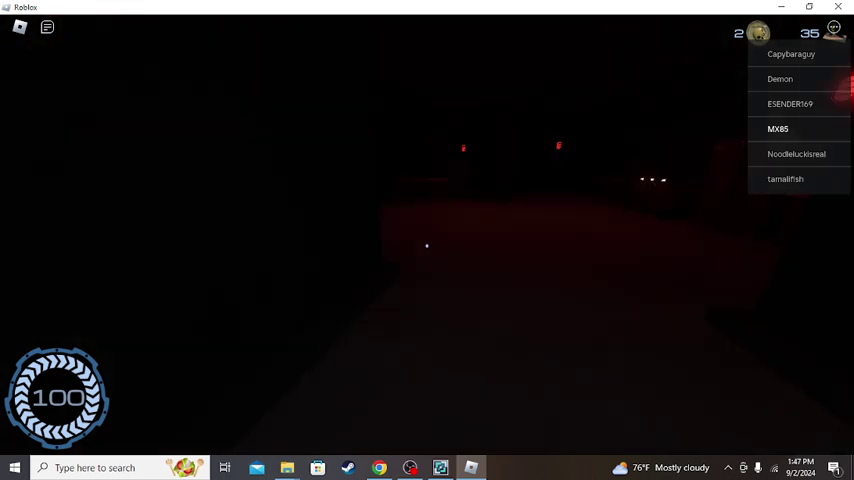
- Walk to the lockers and open the Item Locker to reach The Angler document
key(w)
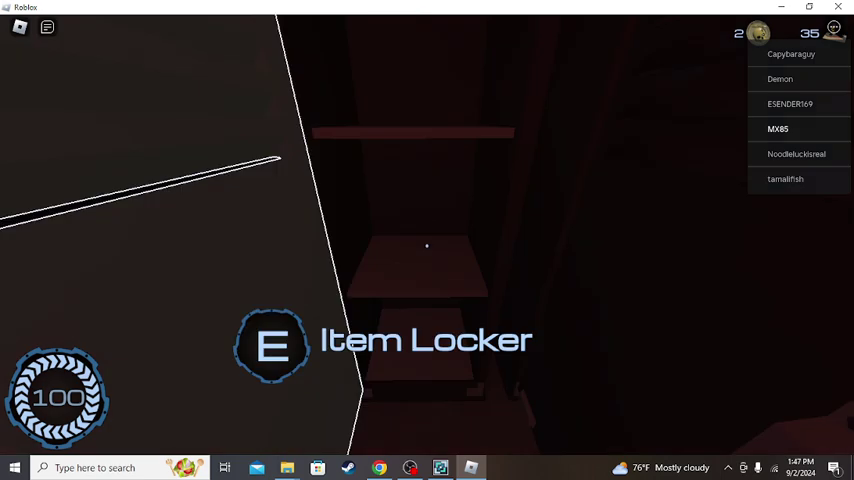
key(e)
key(e)
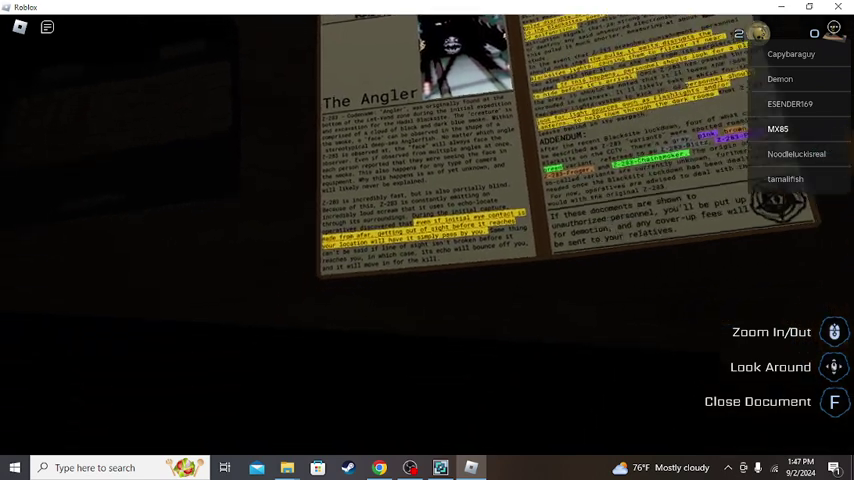
- Close The Angler document and wait for the fade to black
key(f)
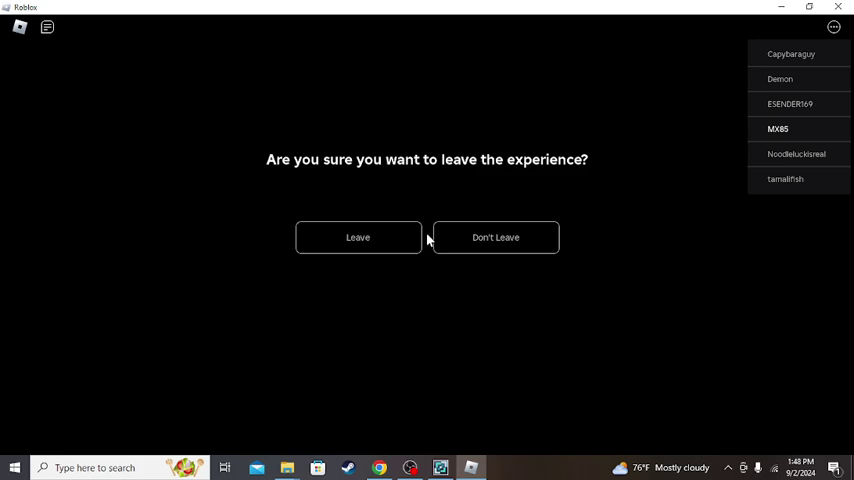
- Confirm the leave prompt to exit Pressure to the Roblox loading screen
key(Return)
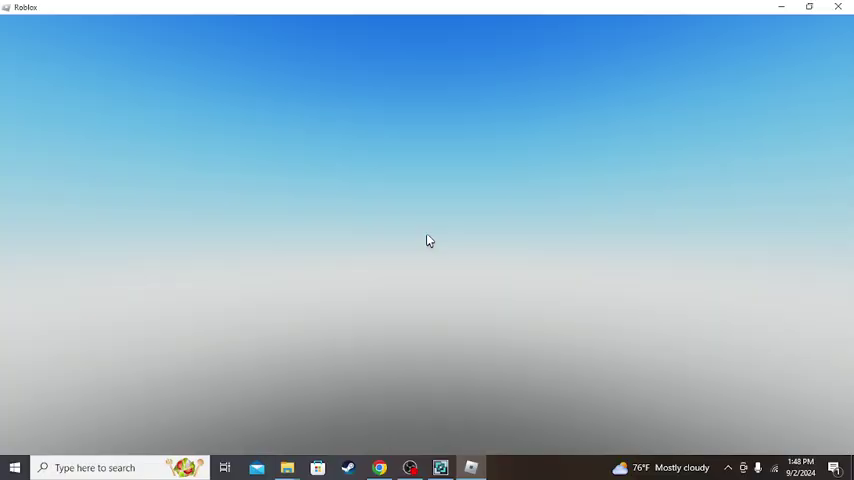